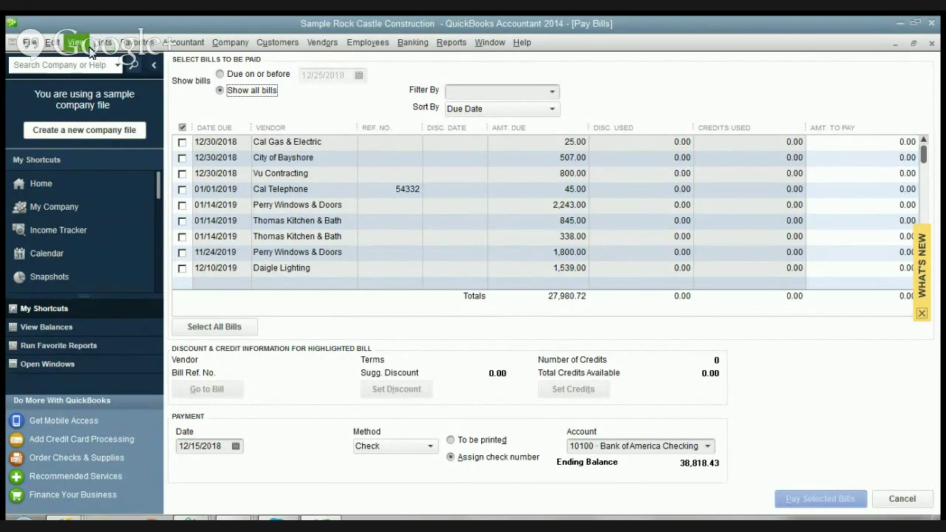
# - Return to the Home page and check the Vendors menu without choosing a task
pyautogui.click(46, 183)
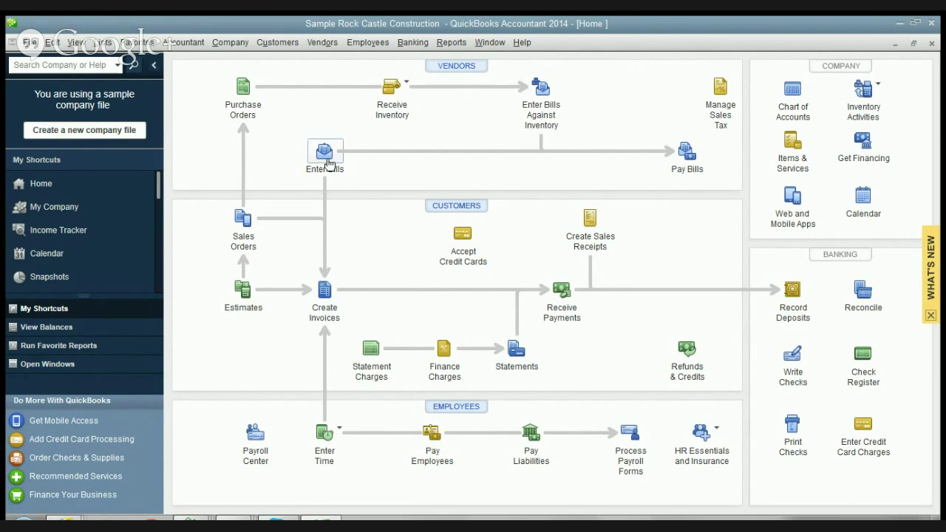
pyautogui.click(327, 164)
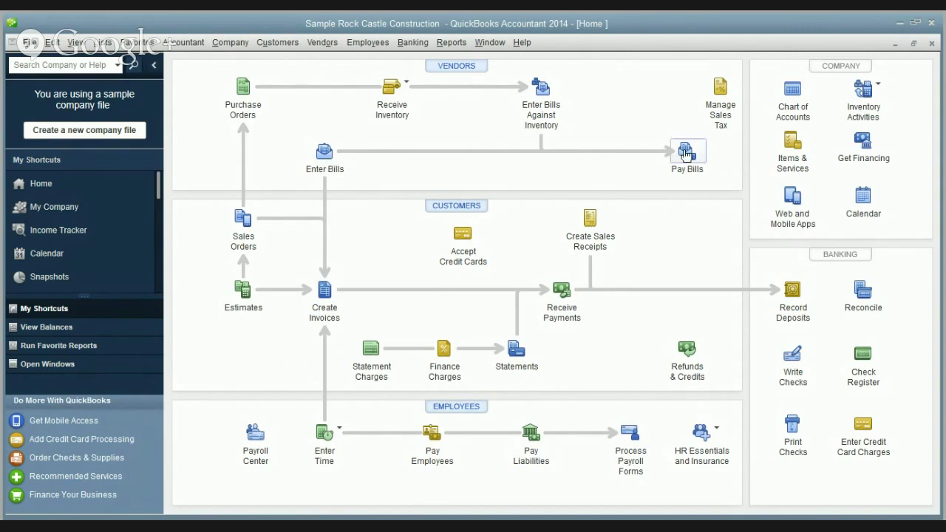
pyautogui.click(325, 42)
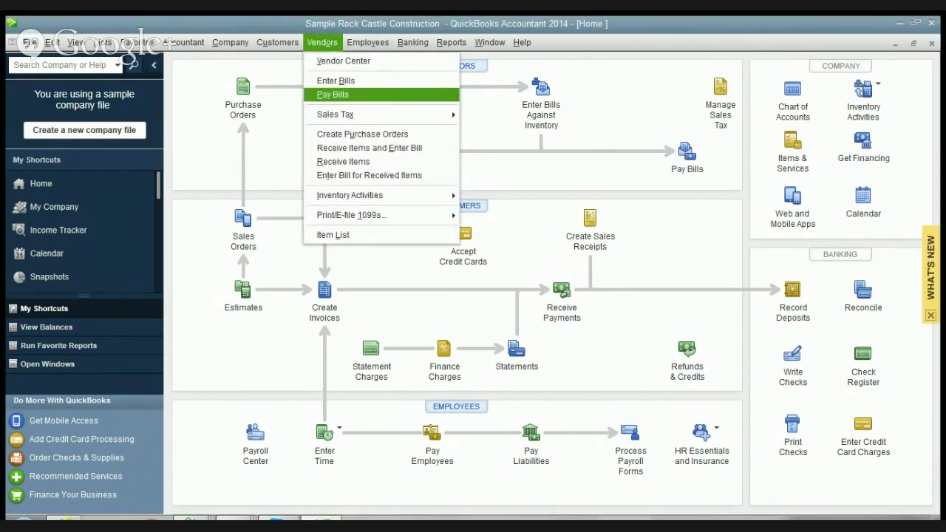
pyautogui.click(534, 175)
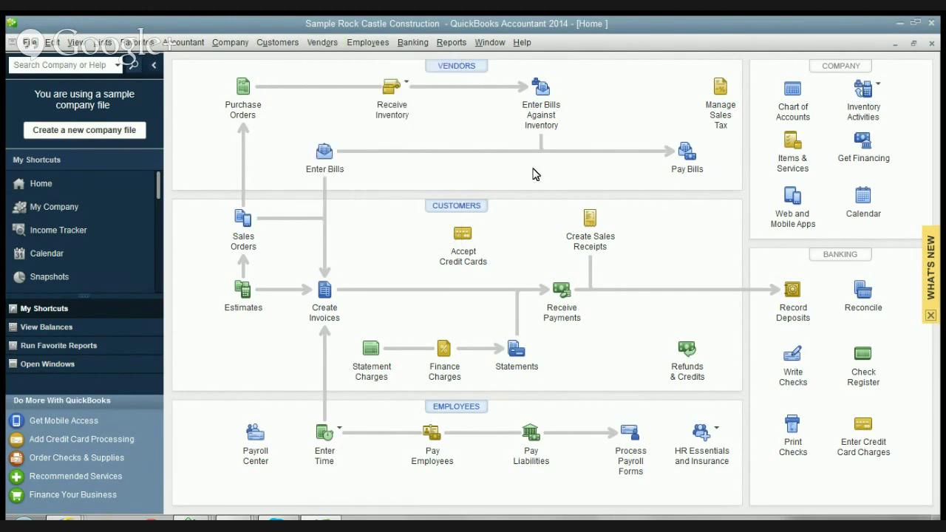
pyautogui.click(687, 154)
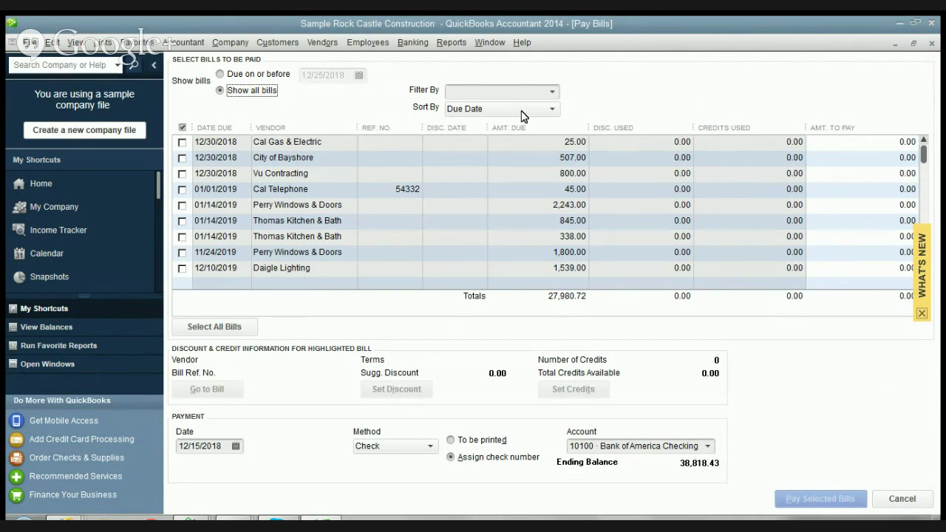
pyautogui.click(558, 113)
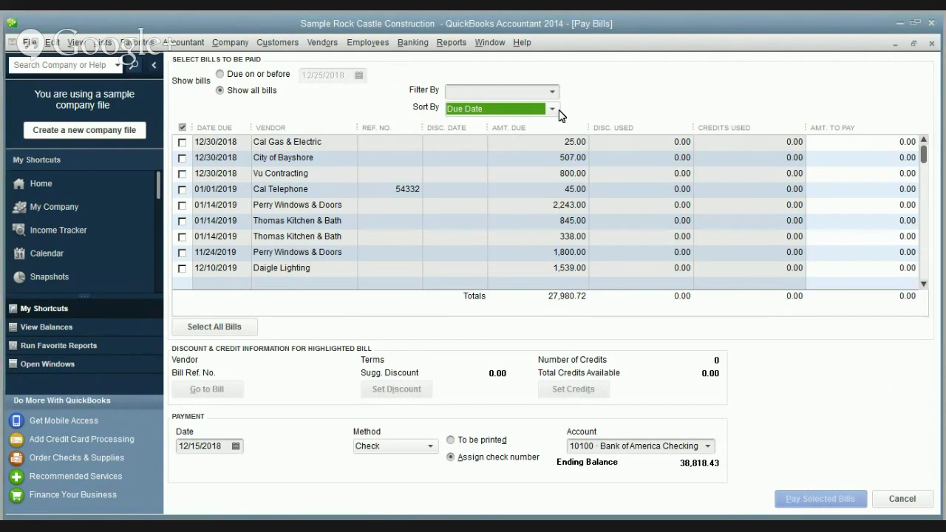
pyautogui.click(551, 109)
pyautogui.click(480, 164)
pyautogui.click(552, 109)
pyautogui.click(554, 120)
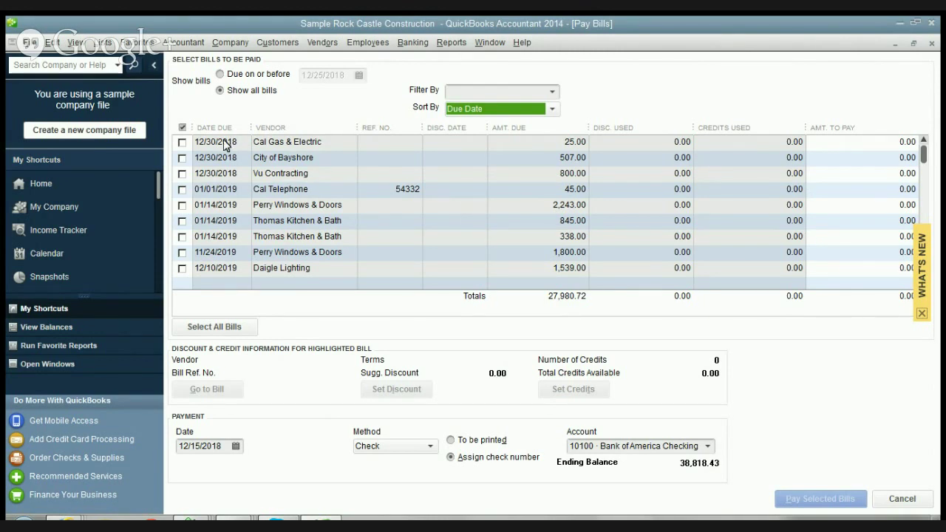
# - Select seven bills for payment, Cal Gas & Electric through the 338.00 Thomas Kitchen & Bath bill
pyautogui.click(182, 143)
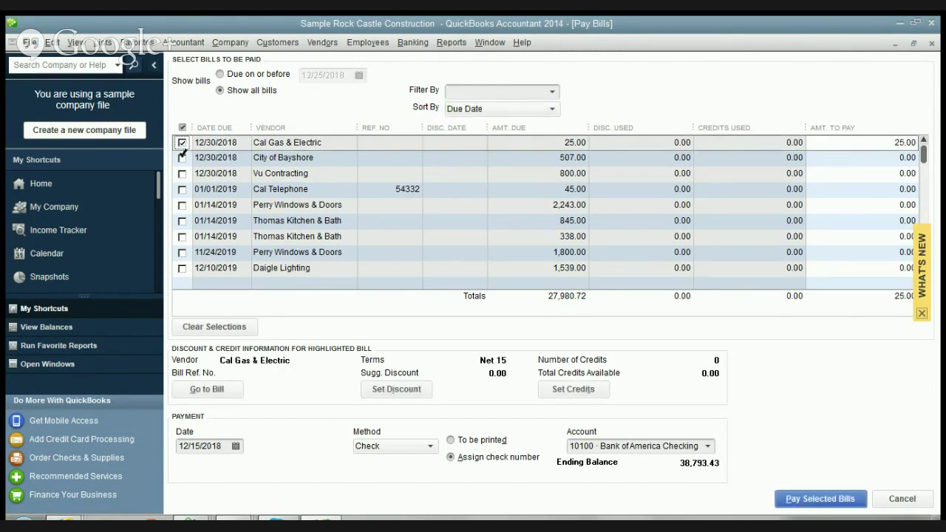
pyautogui.click(182, 158)
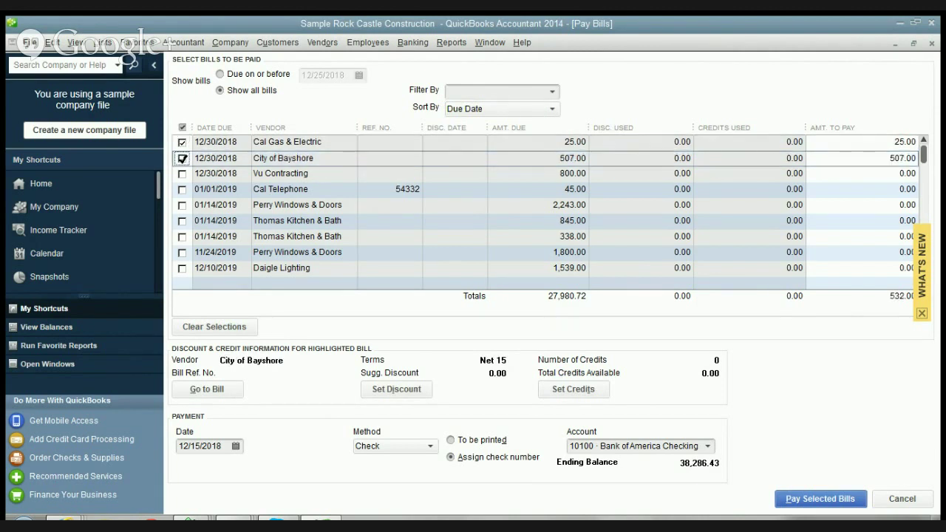
pyautogui.click(183, 174)
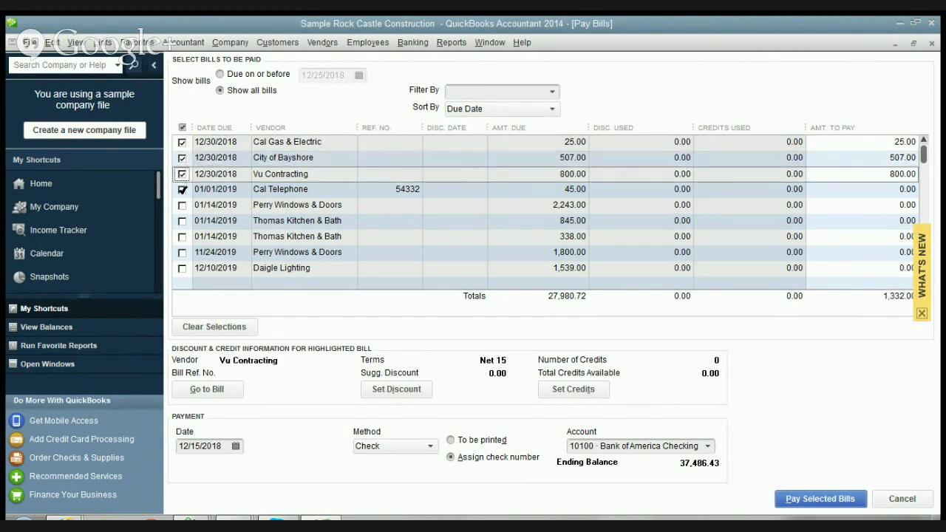
pyautogui.click(181, 189)
pyautogui.click(182, 205)
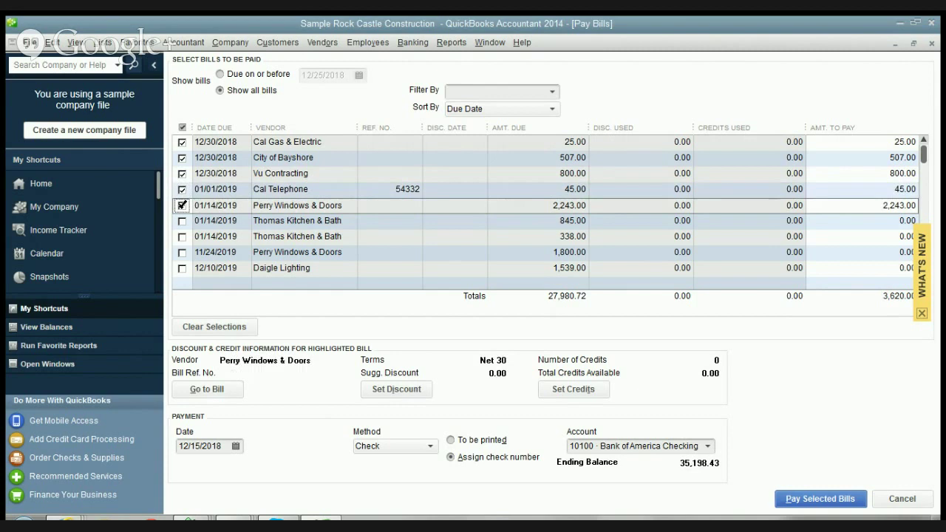
pyautogui.click(181, 221)
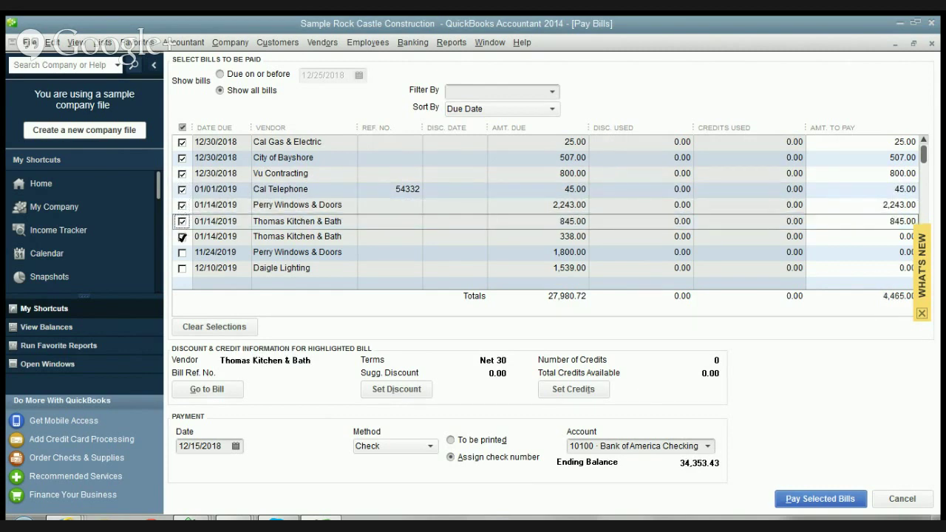
pyautogui.click(181, 237)
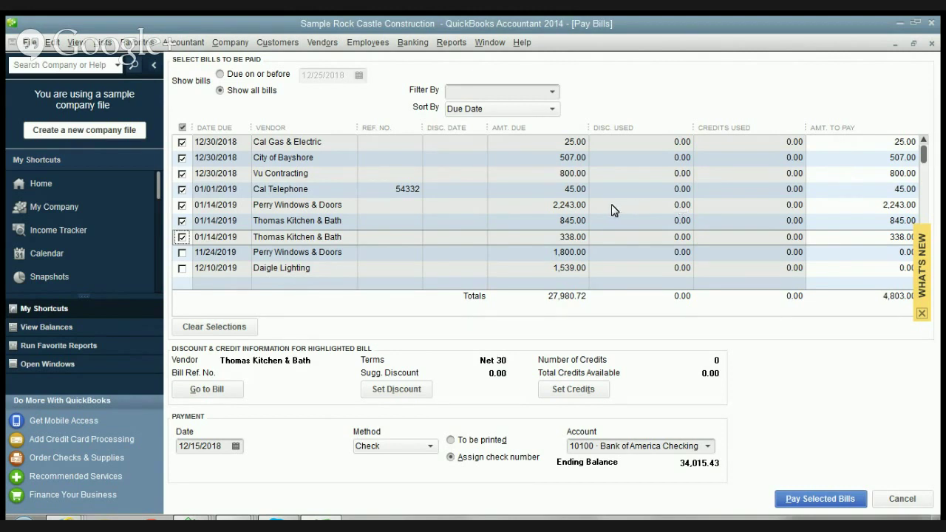
# - Change the Perry Windows & Doors amount to pay to 1500 and view its bill details
pyautogui.click(862, 207)
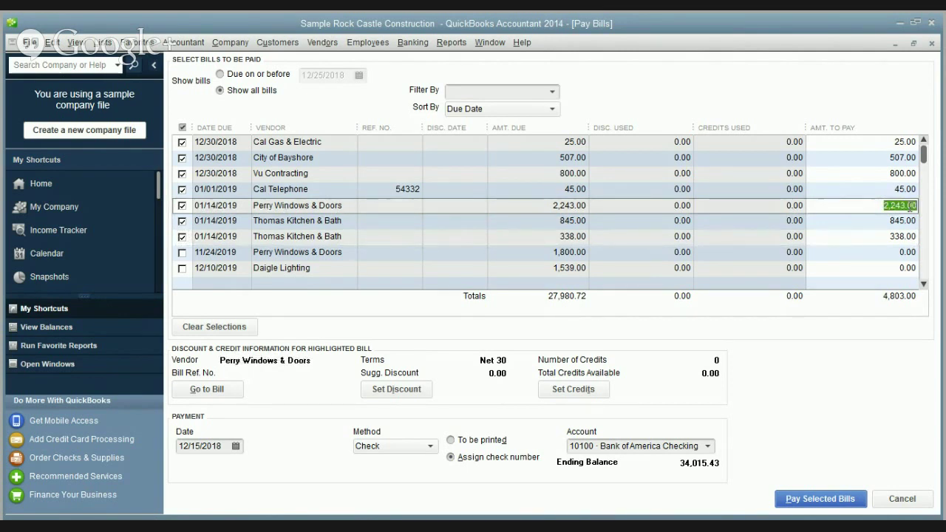
pyautogui.write('1500')
pyautogui.press('Tab')
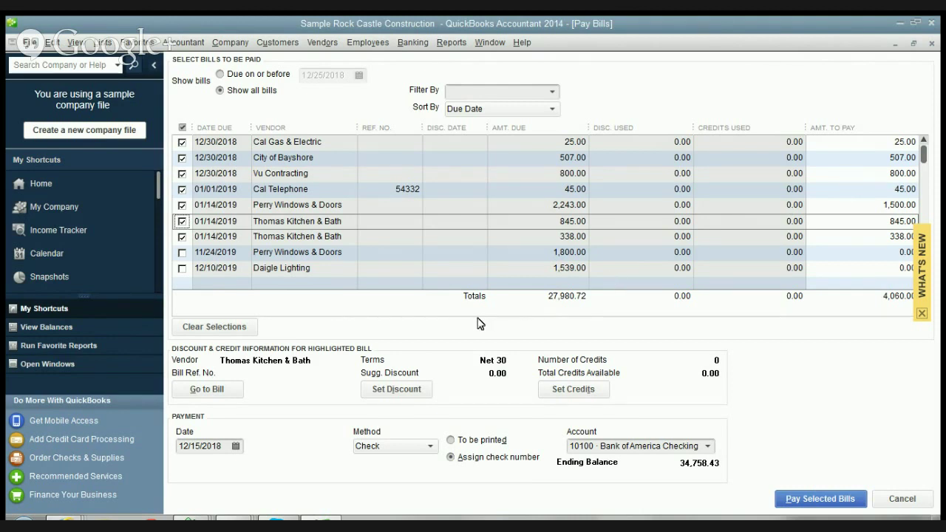
pyautogui.click(292, 206)
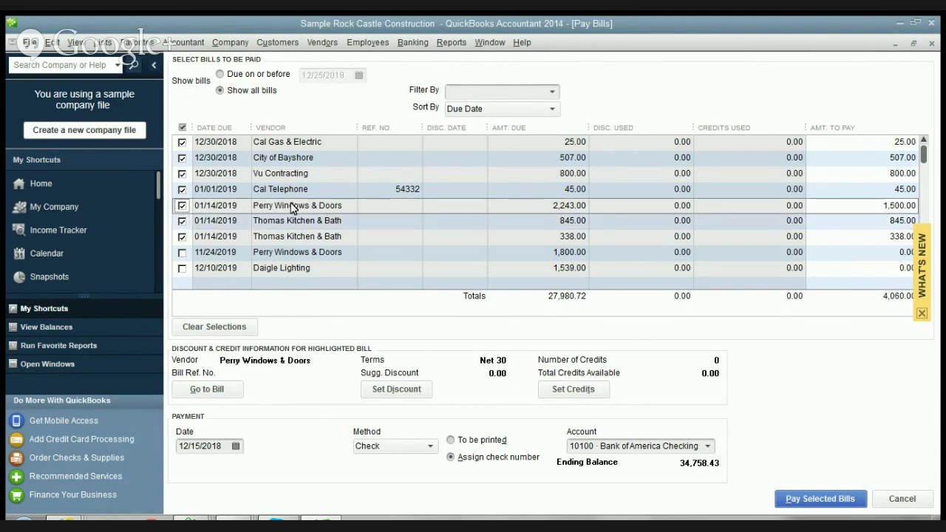
pyautogui.click(432, 446)
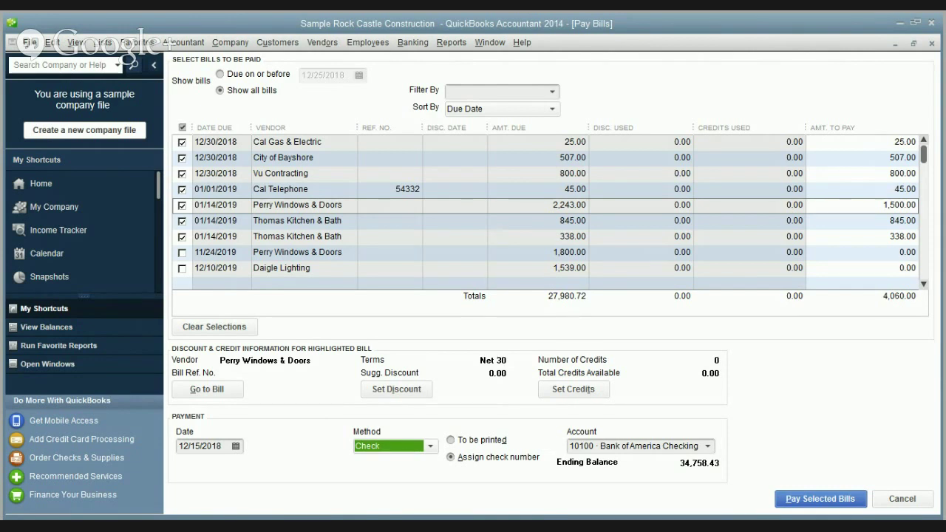
pyautogui.press('Down')
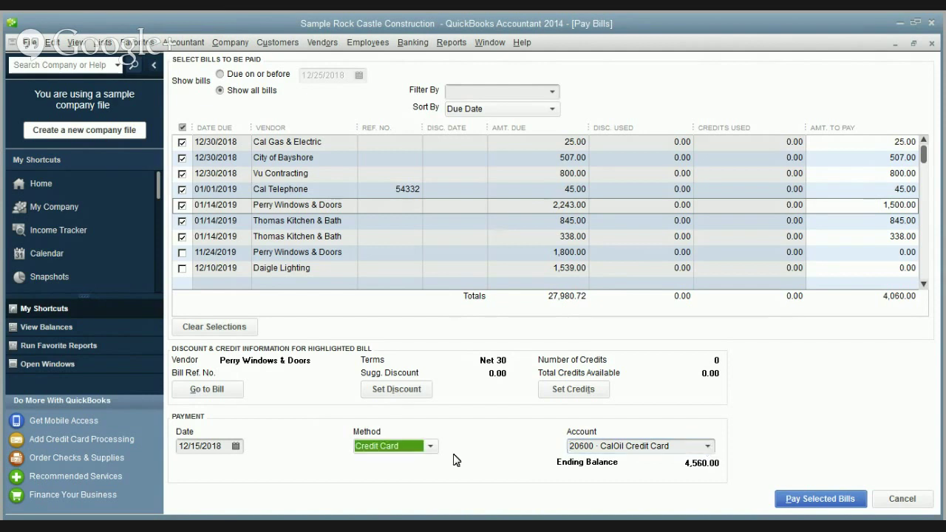
pyautogui.press('Up')
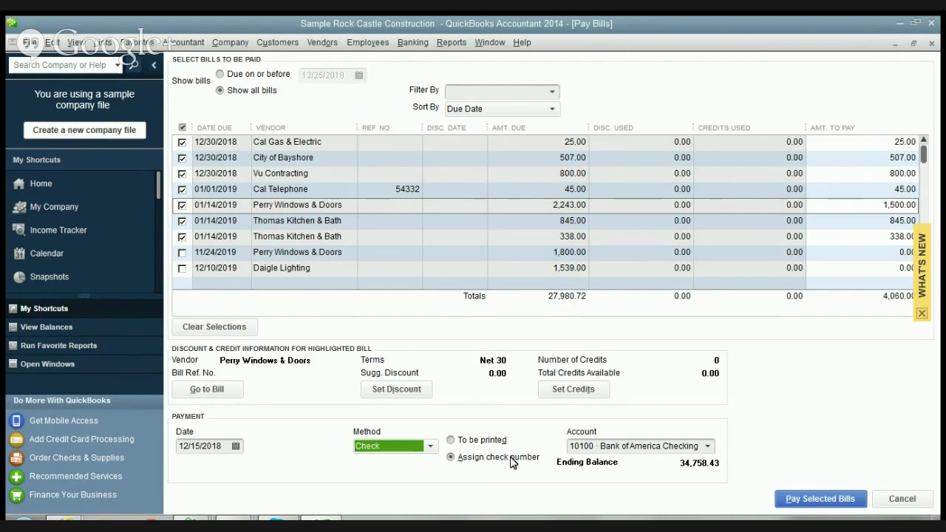
# - Pay the selected bills so the Assign Check Numbers dialog appears
pyautogui.click(512, 459)
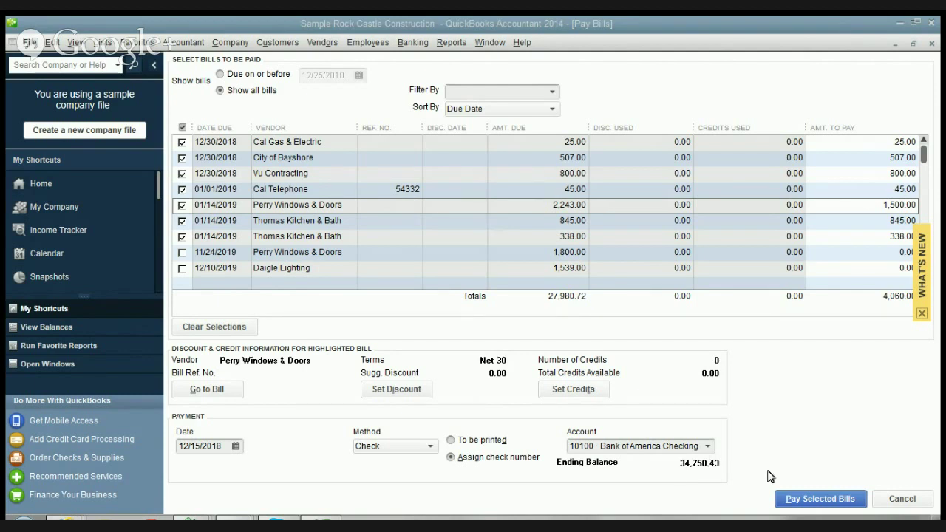
pyautogui.click(818, 499)
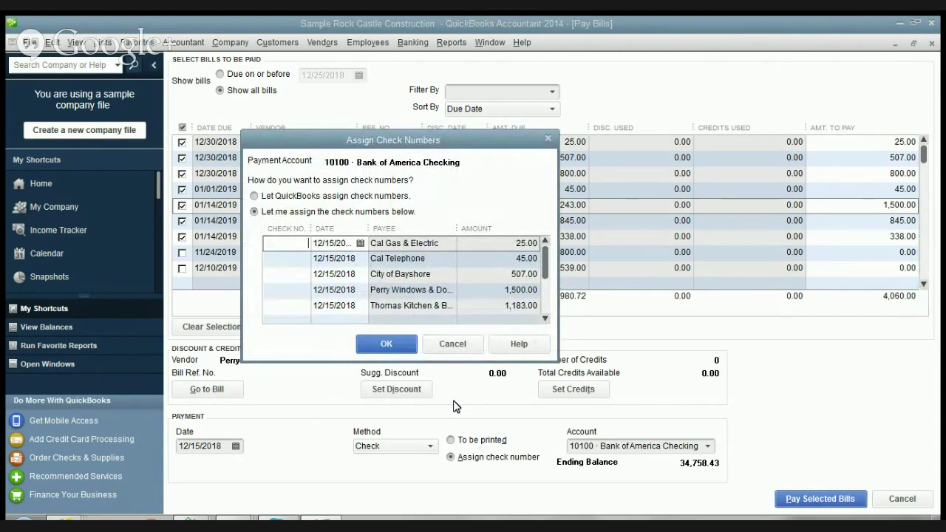
# - Reopen check number assignment and try eft, debit and obp as the first payee's check number
pyautogui.press('Escape')
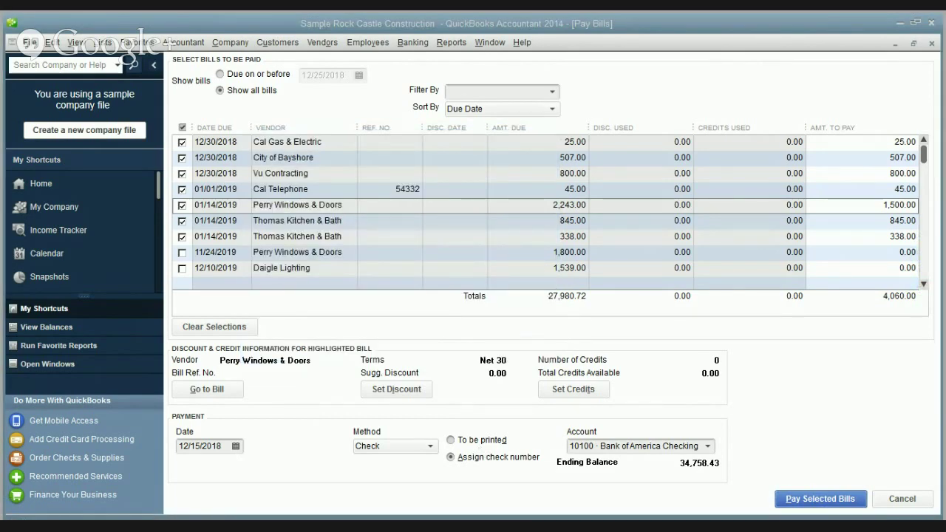
pyautogui.press('Return')
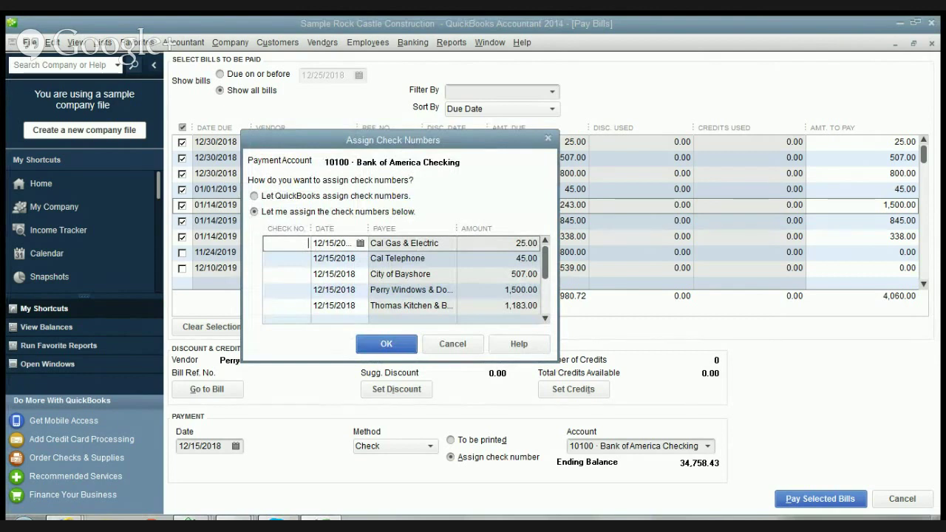
pyautogui.write('eft')
pyautogui.press('BackSpace')
pyautogui.press('BackSpace')
pyautogui.press('BackSpace')
pyautogui.write('debit')
pyautogui.press('BackSpace')
pyautogui.press('BackSpace')
pyautogui.press('BackSpace')
pyautogui.press('BackSpace')
pyautogui.press('BackSpace')
pyautogui.write('obp')
pyautogui.press('BackSpace')
pyautogui.press('BackSpace')
pyautogui.press('BackSpace')
# - Enter eft as the check number for each remaining payee through Vu Contracting
pyautogui.write('eft')
pyautogui.press('Down')
pyautogui.write('eft')
pyautogui.press('Down')
pyautogui.write('eft')
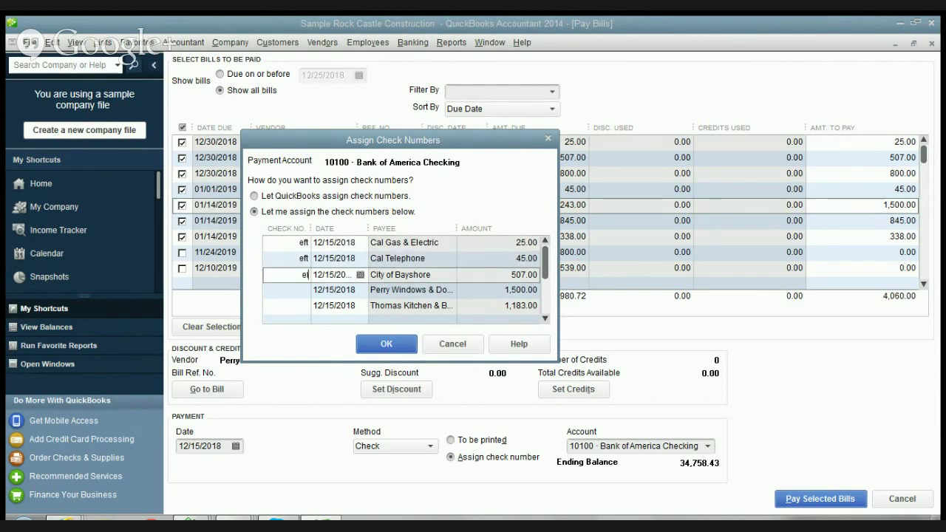
pyautogui.press('Down')
pyautogui.write('eft')
pyautogui.press('Down')
pyautogui.write('eft')
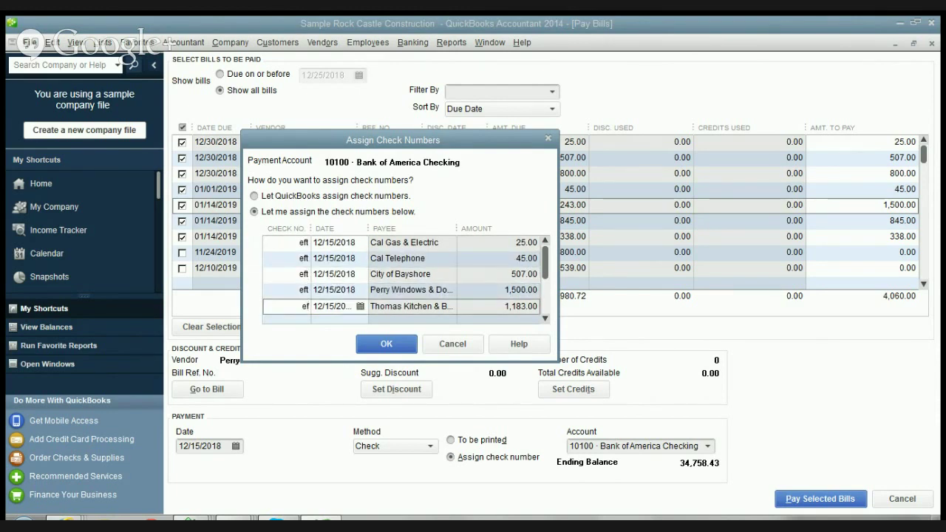
pyautogui.press('Down')
pyautogui.write('eft')
pyautogui.press('Down')
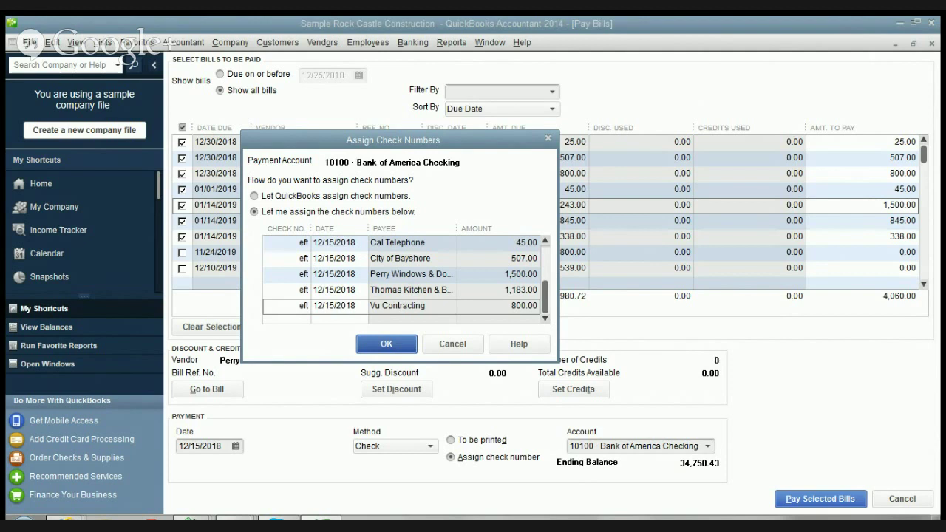
# - Accept the eft check numbers and close the Payment Summary showing 4,060.00 paid
pyautogui.click(386, 344)
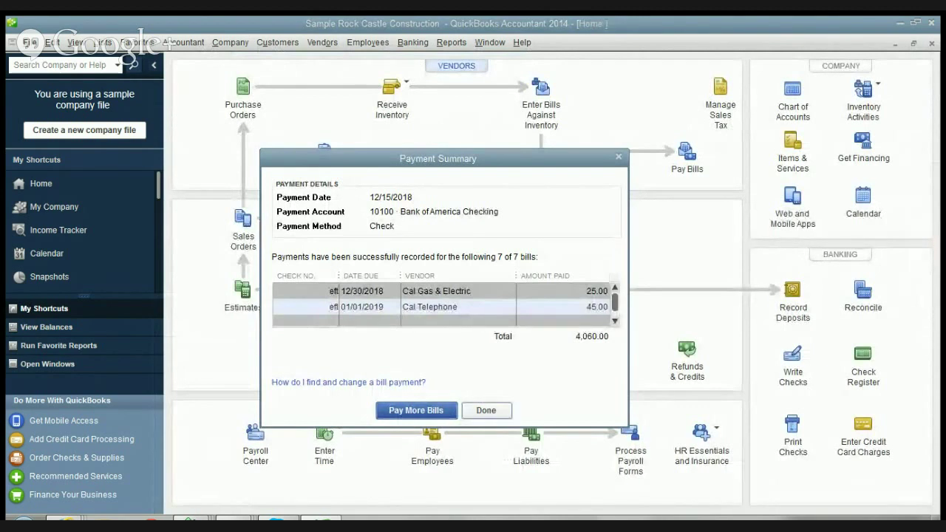
pyautogui.click(487, 412)
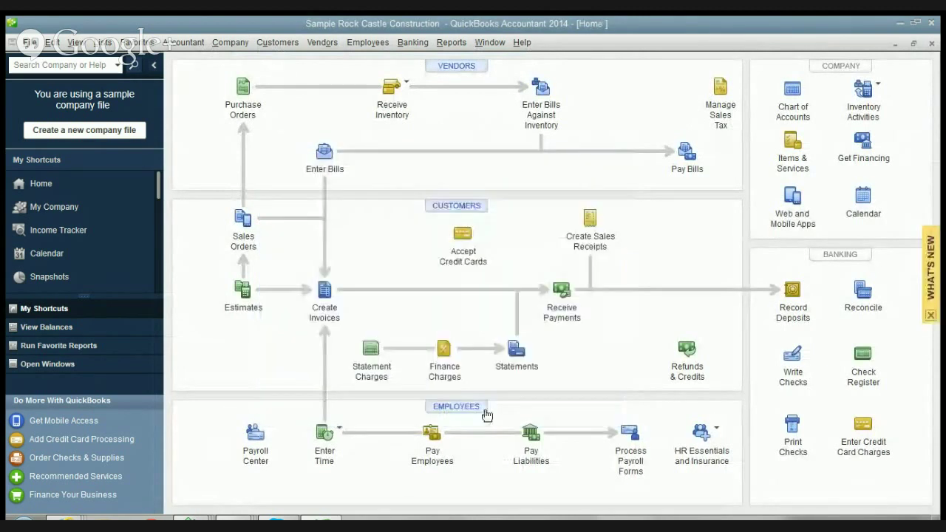